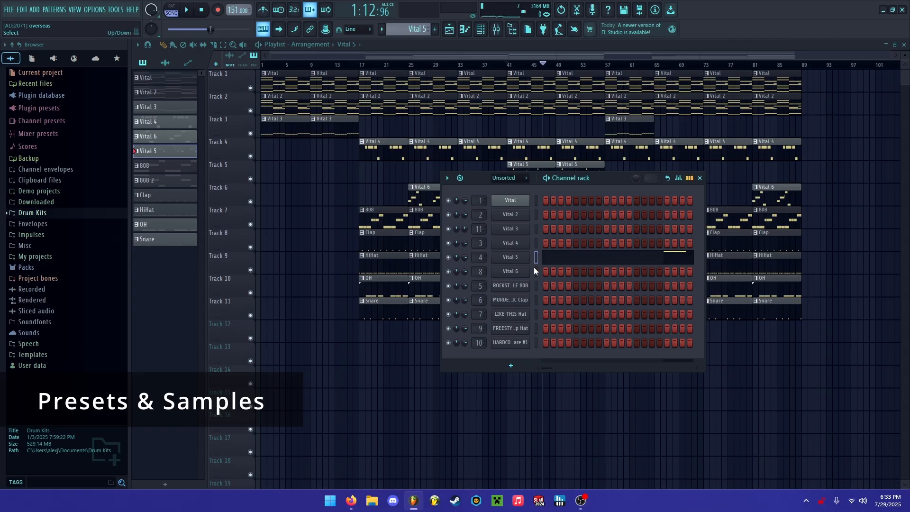
Inspect the channel rack's Vital 6 preset and the clap, hat, open hat and snare samples in their channel windows.
click(522, 272)
click(811, 57)
click(521, 300)
click(521, 314)
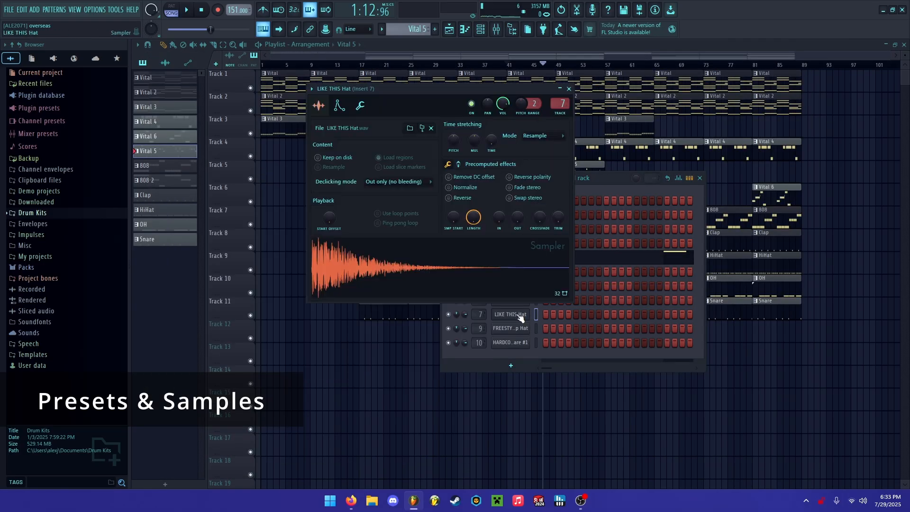
click(521, 327)
click(587, 158)
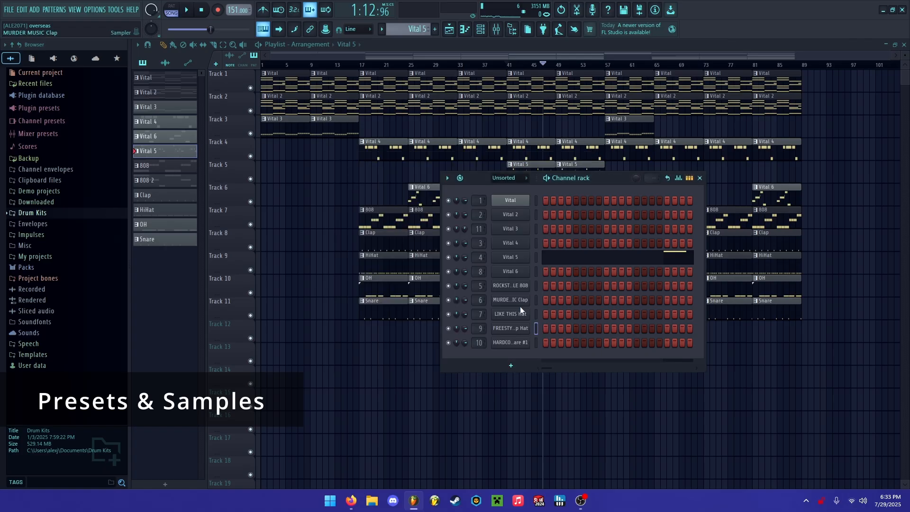
click(510, 342)
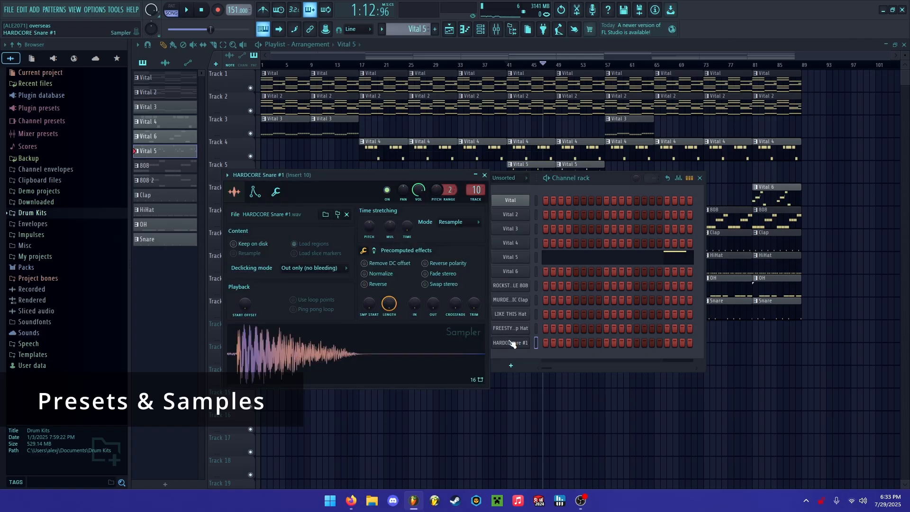
click(484, 175)
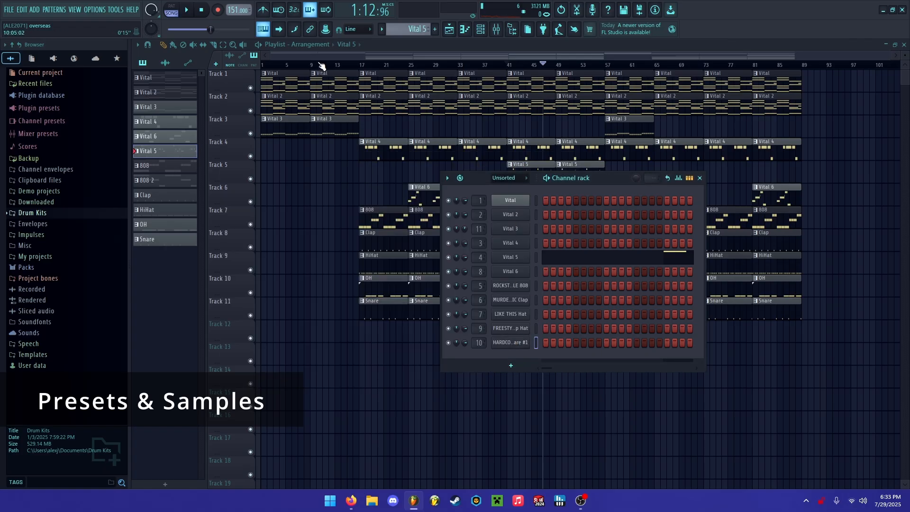
Play the Vital pattern in the piano roll and return to the playlist.
key(F6)
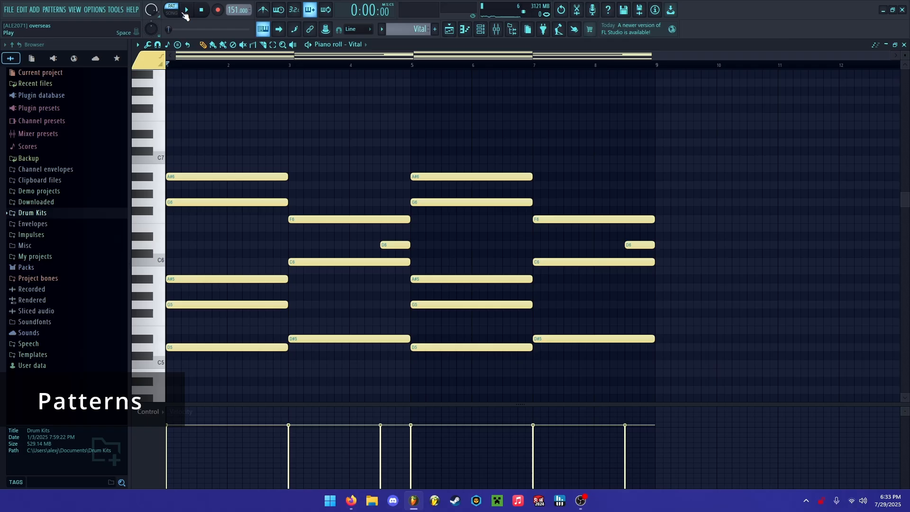
click(186, 11)
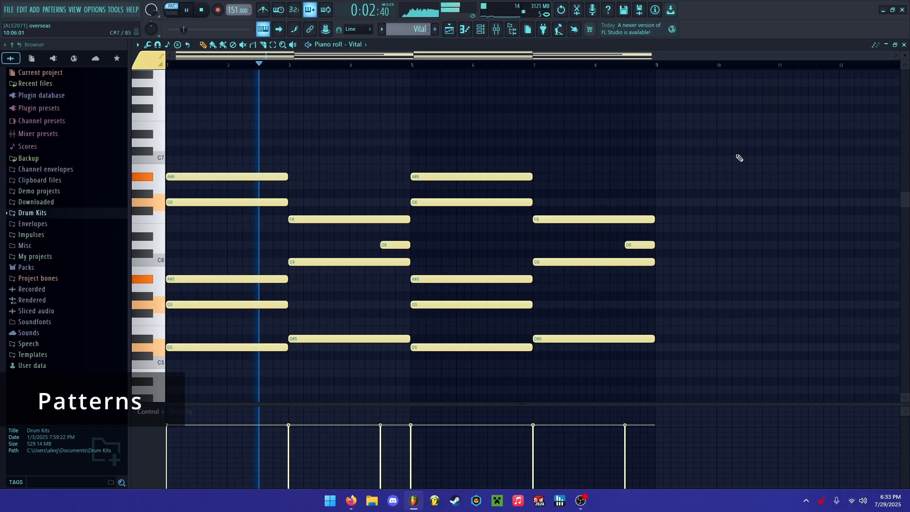
scroll(739, 157, down, 2)
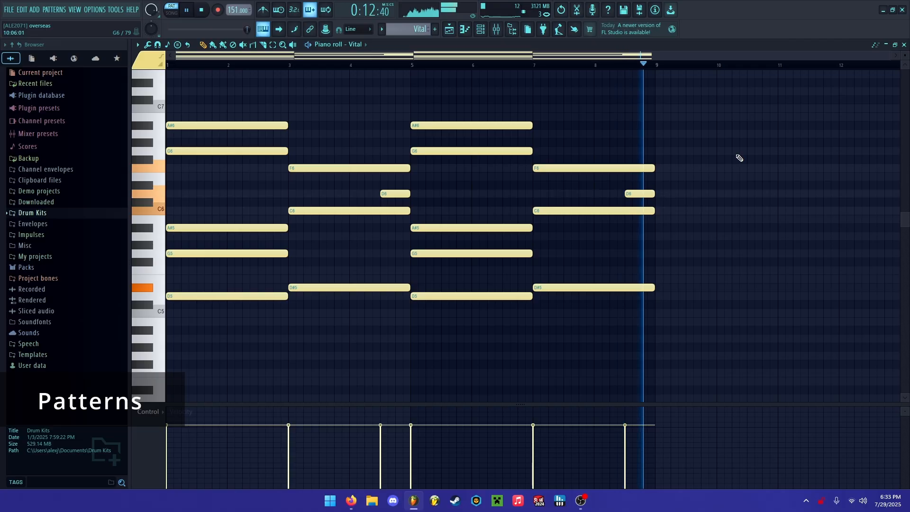
click(904, 45)
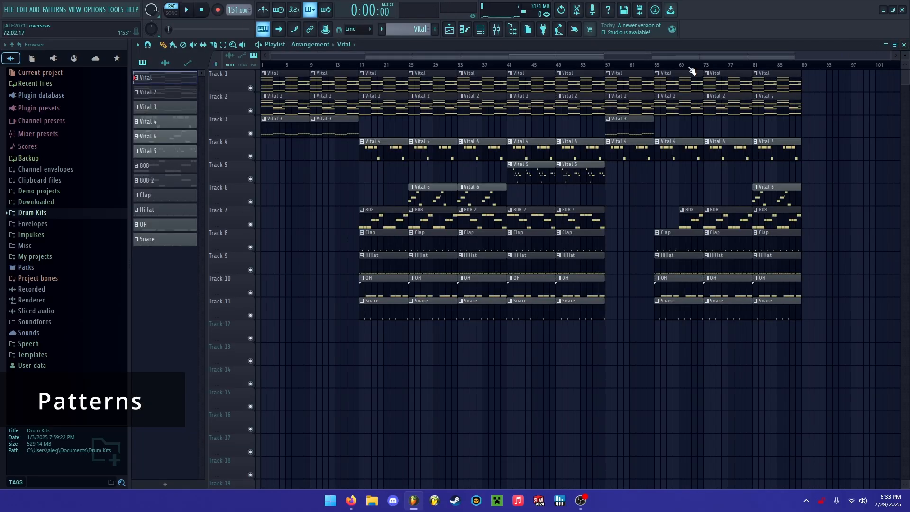
Review the notes of the Vital 2 and Vital 3 patterns in the piano roll with playback.
double_click(344, 100)
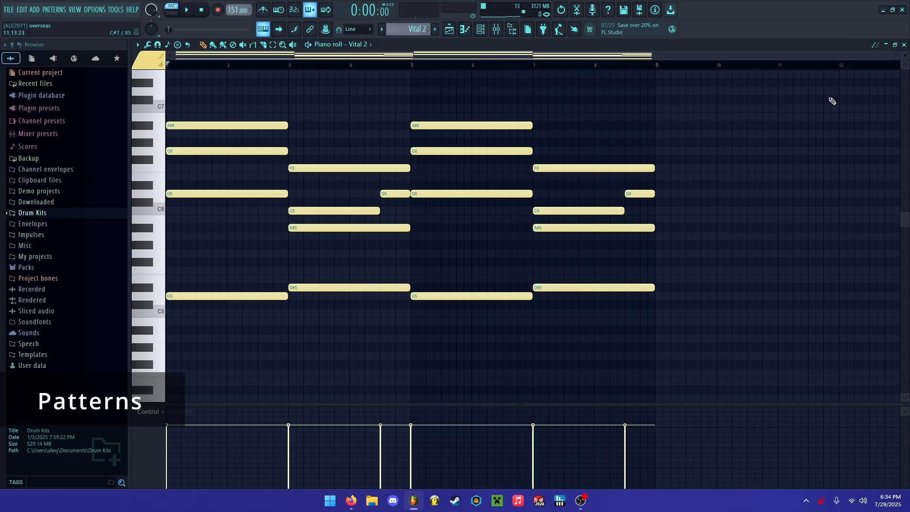
key(F5)
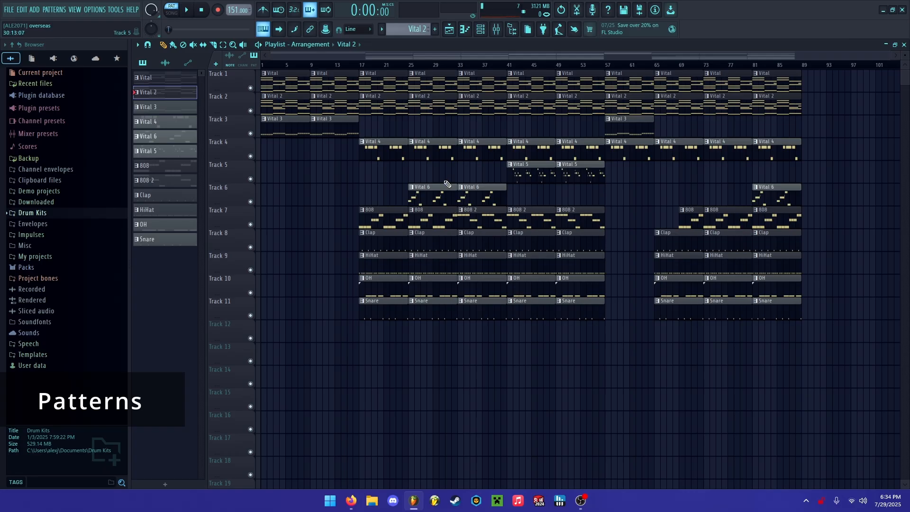
double_click(325, 127)
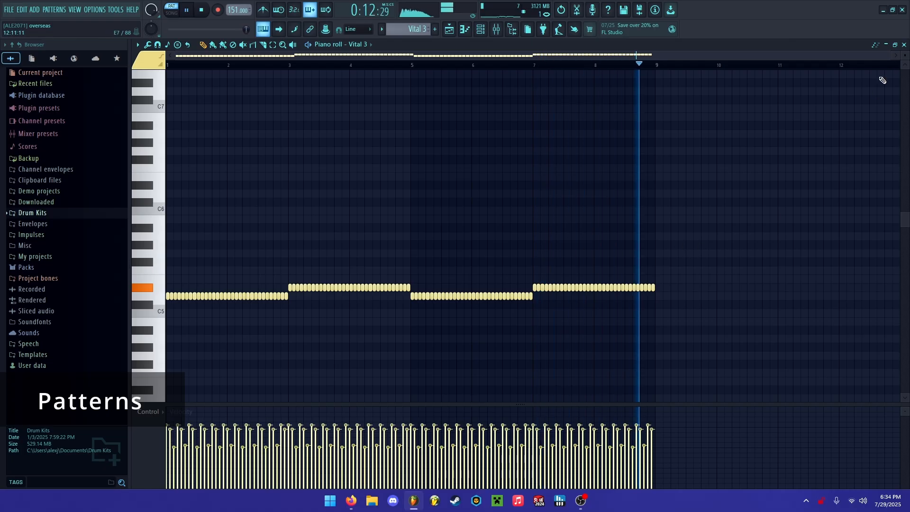
key(space)
key(F5)
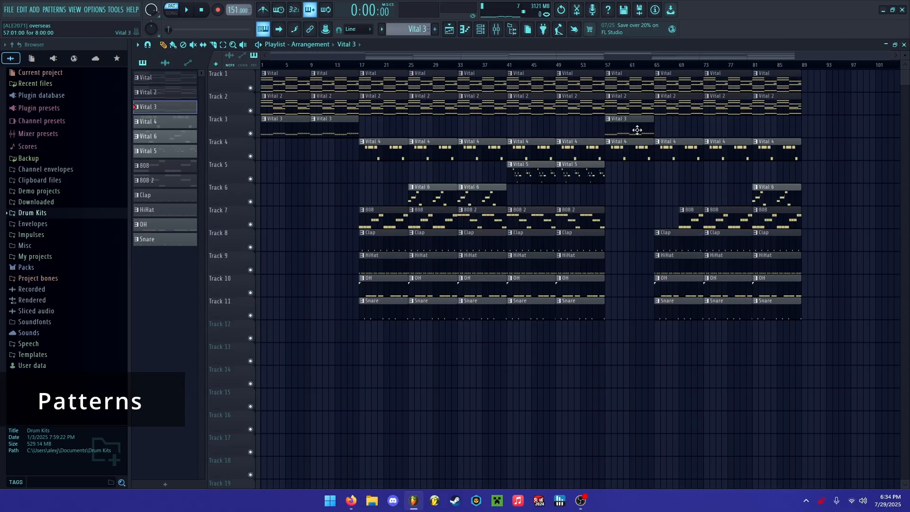
Open the Vital 4 and Vital 5 clips from the playlist and play each pattern in the piano roll.
double_click(382, 148)
key(space)
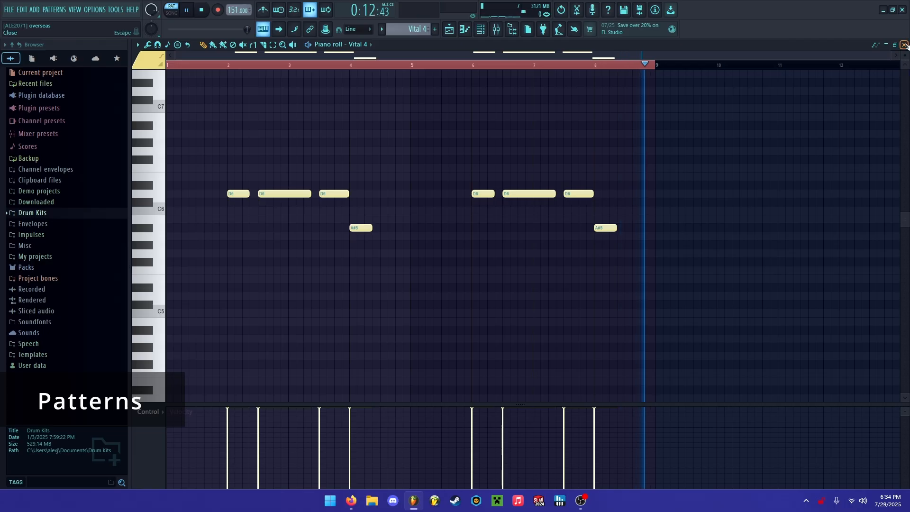
key(space)
click(904, 44)
double_click(526, 176)
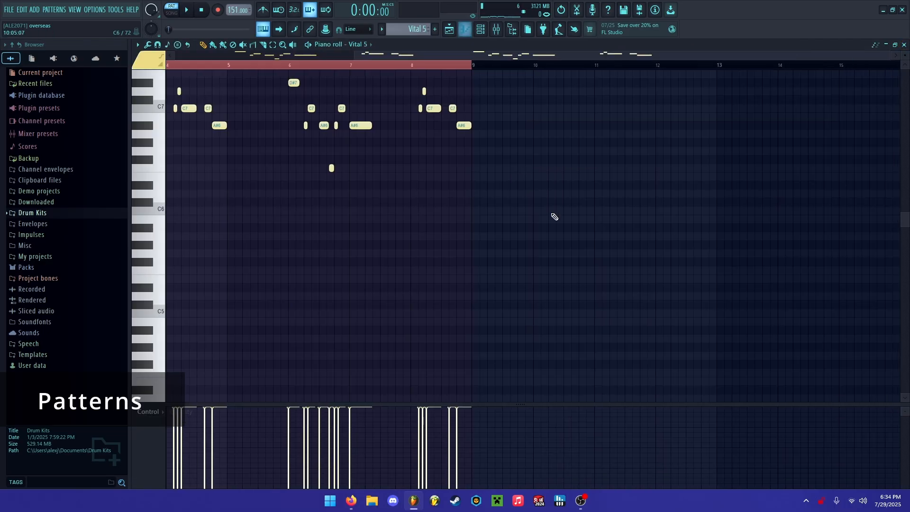
key(space)
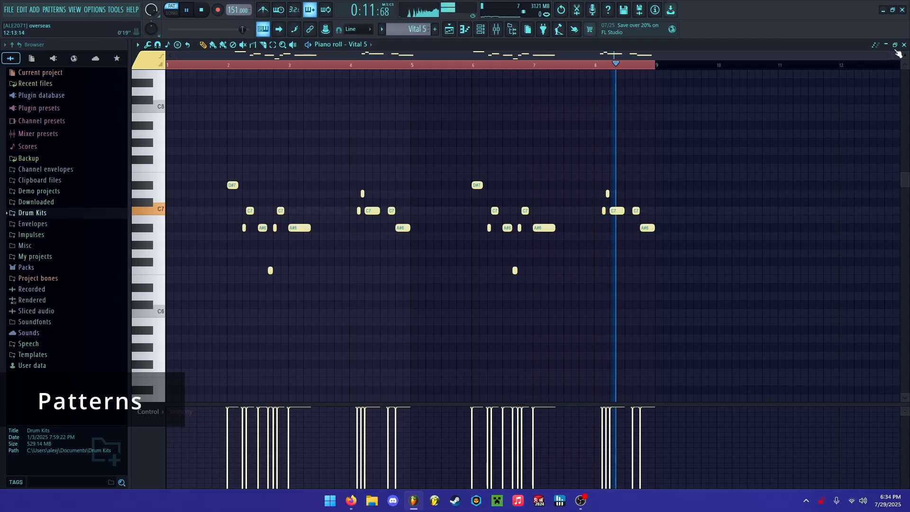
click(904, 45)
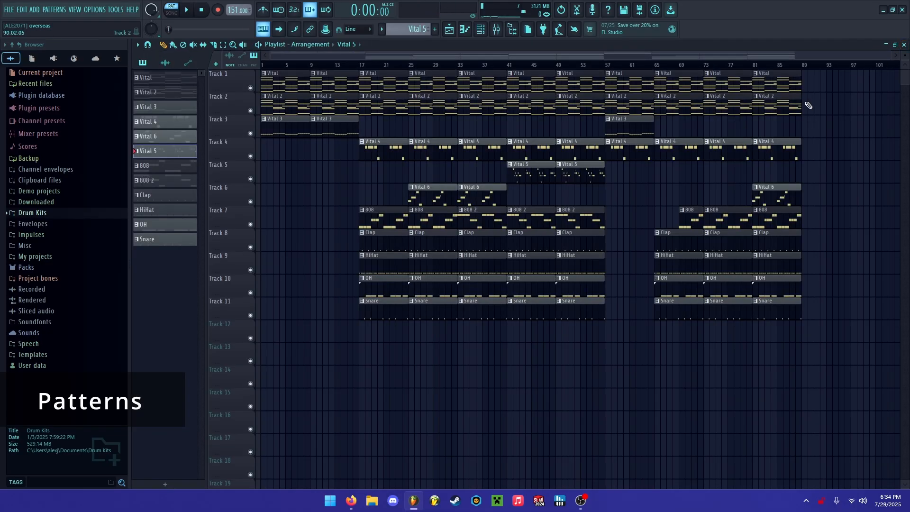
Play the Vital 6 pattern from track 6 in the piano roll and return to the playlist.
double_click(478, 184)
key(space)
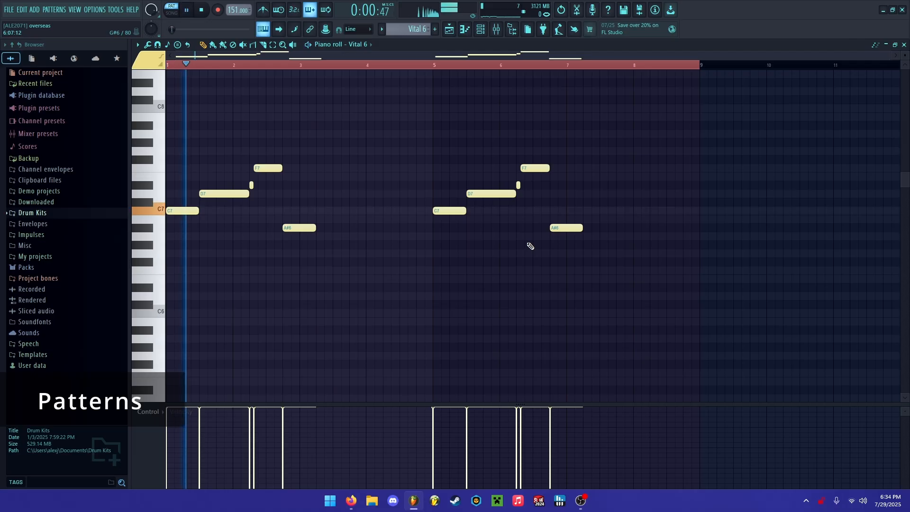
scroll(530, 246, up, 3)
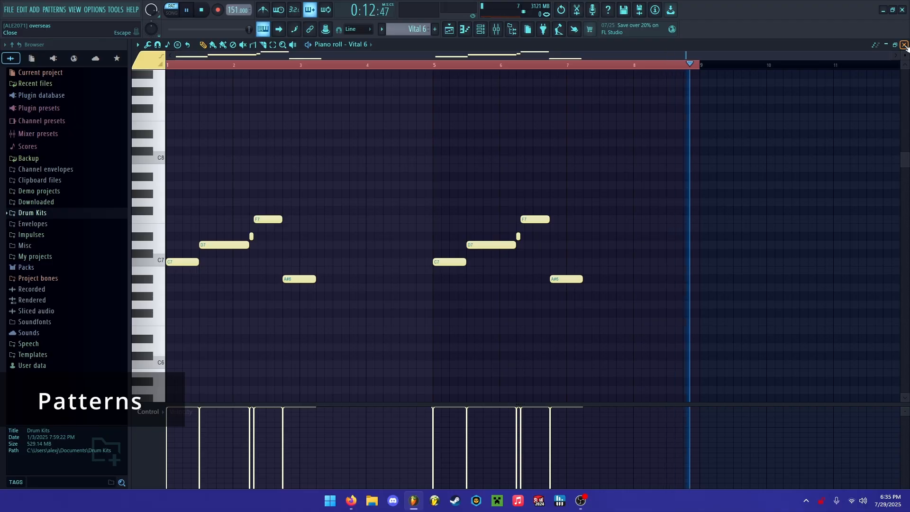
key(space)
click(904, 44)
Play the first 808 pattern from track 7 in the piano roll and return to the playlist.
double_click(388, 229)
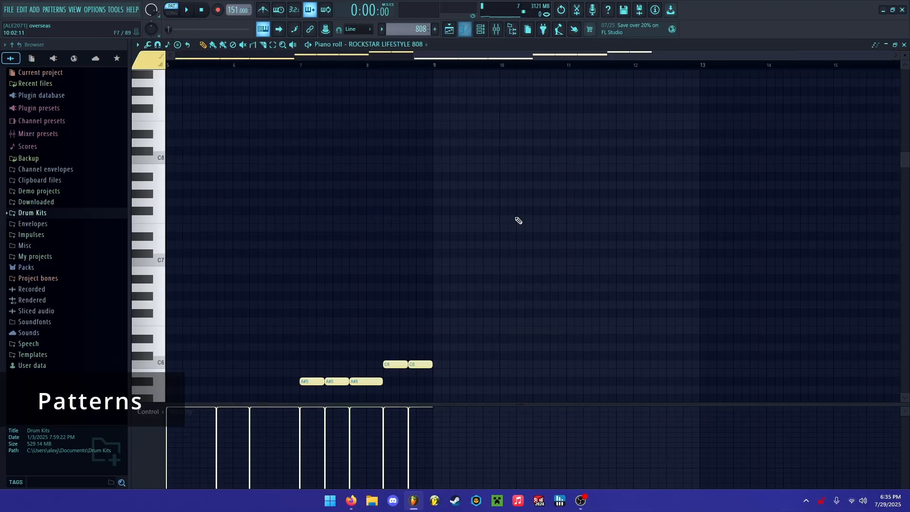
key(space)
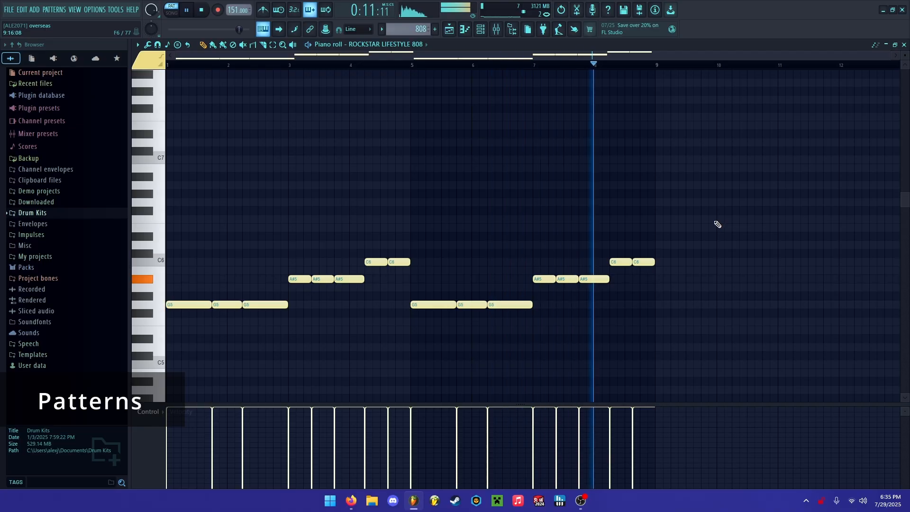
key(space)
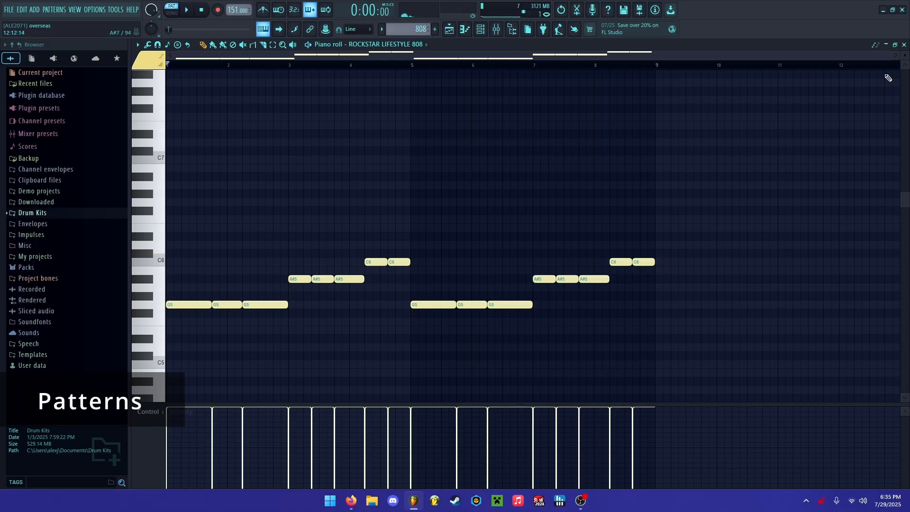
click(903, 45)
Open the Clap and HiHat clips from the playlist and listen to each pattern in the piano roll.
double_click(384, 247)
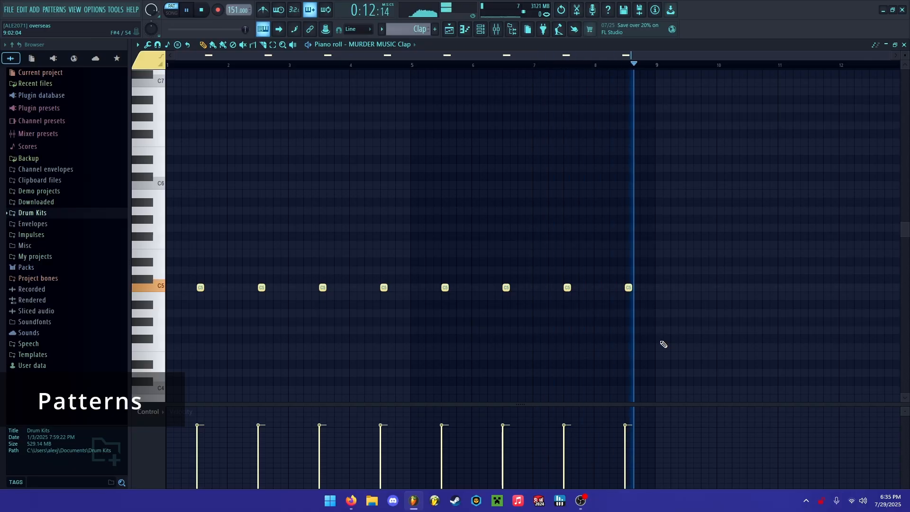
click(900, 44)
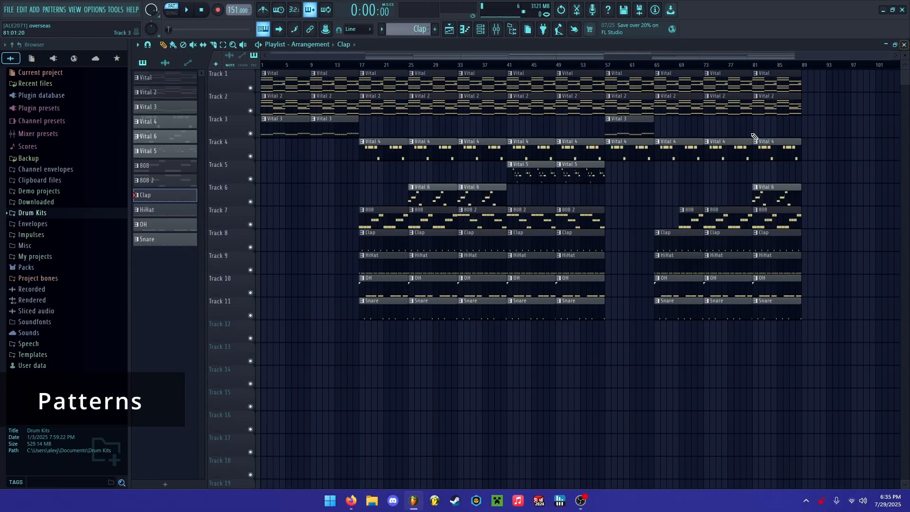
double_click(387, 255)
key(space)
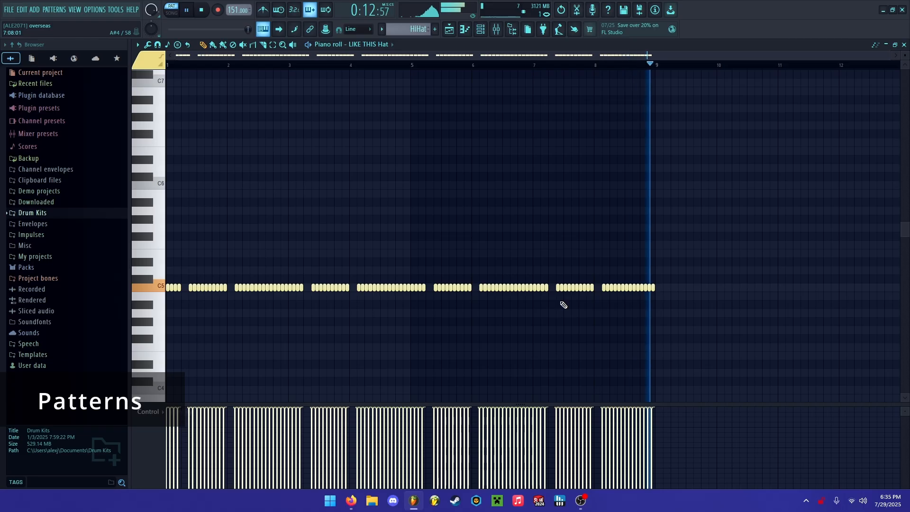
key(space)
click(904, 44)
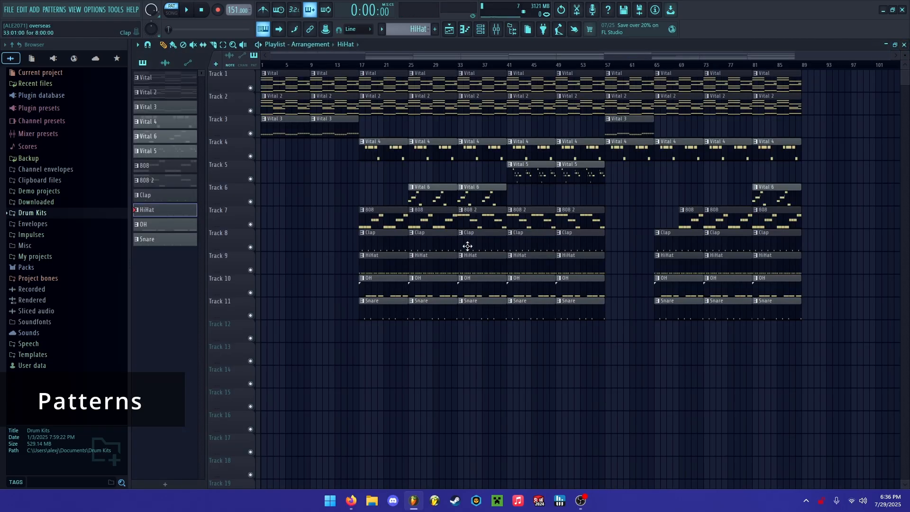
Play the OH pattern from track 10 in the piano roll and return to the playlist.
double_click(380, 285)
scroll(441, 312, down, 1)
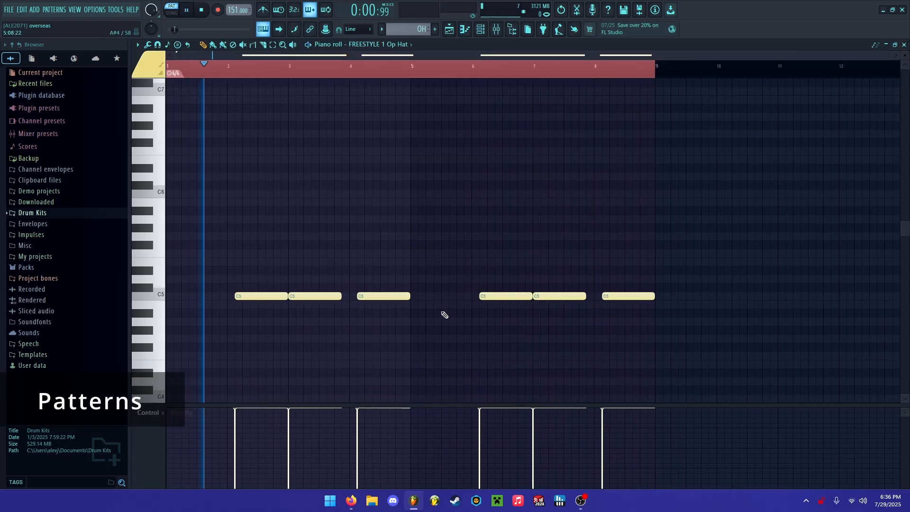
scroll(441, 312, down, 2)
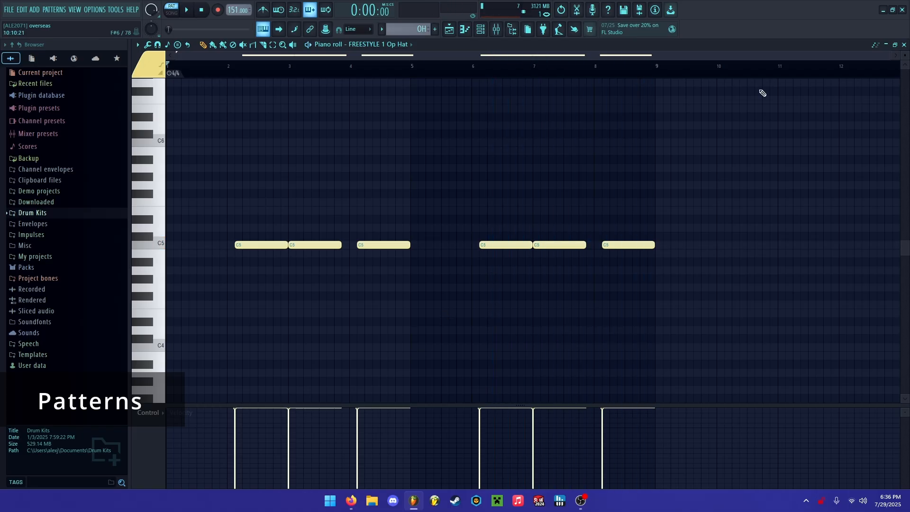
click(904, 45)
Play the Snare pattern from track 11 in the piano roll and start song playback of the full arrangement.
double_click(381, 304)
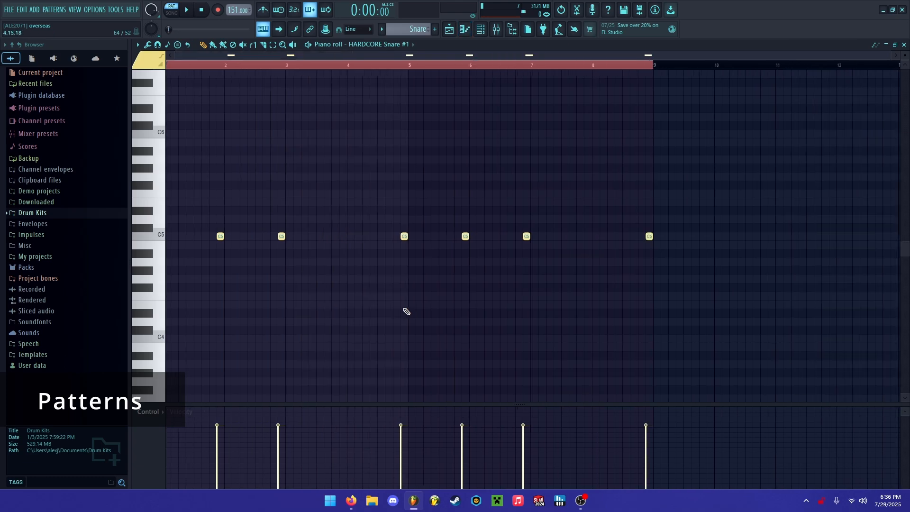
key(space)
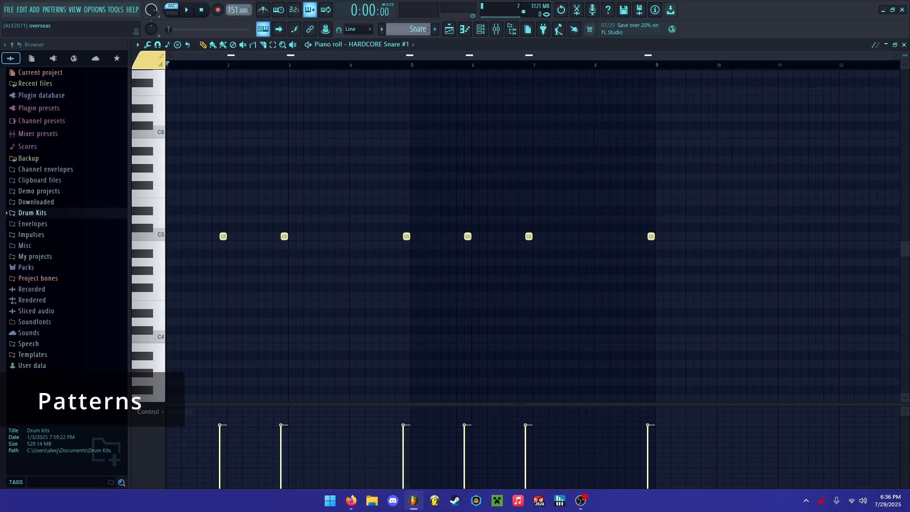
click(904, 44)
click(188, 11)
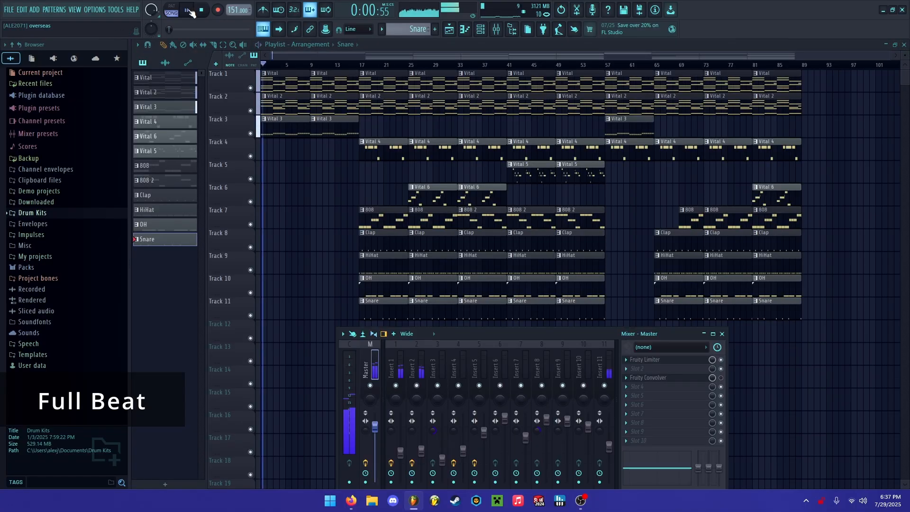